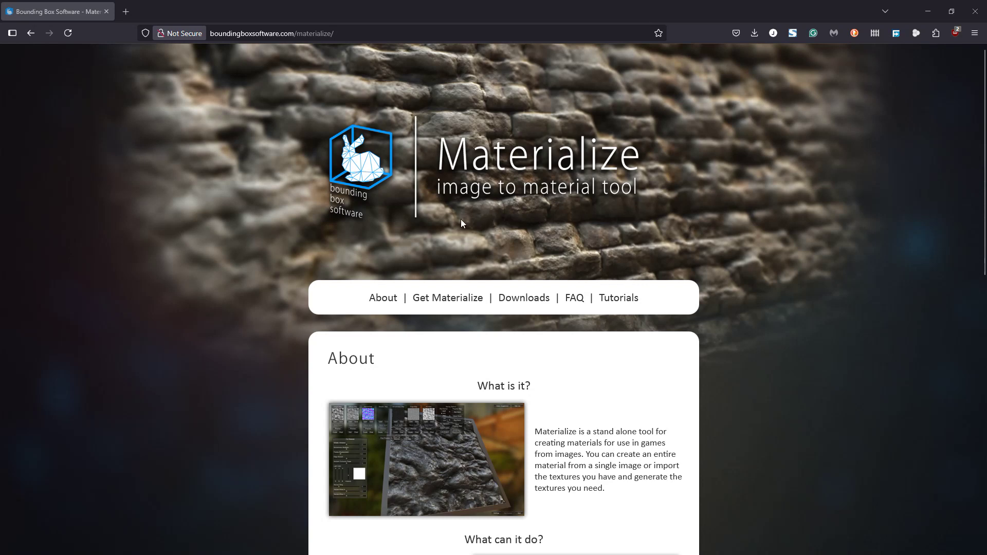
{"action": "scroll", "coordinate": [218, 243], "scroll_direction": "down", "scroll_amount": 5}
{"action": "scroll", "coordinate": [218, 243], "scroll_direction": "up", "scroll_amount": 5}
{"action": "scroll", "coordinate": [218, 242], "scroll_direction": "down", "scroll_amount": 7}
{"action": "scroll", "coordinate": [218, 242], "scroll_direction": "down", "scroll_amount": 4}
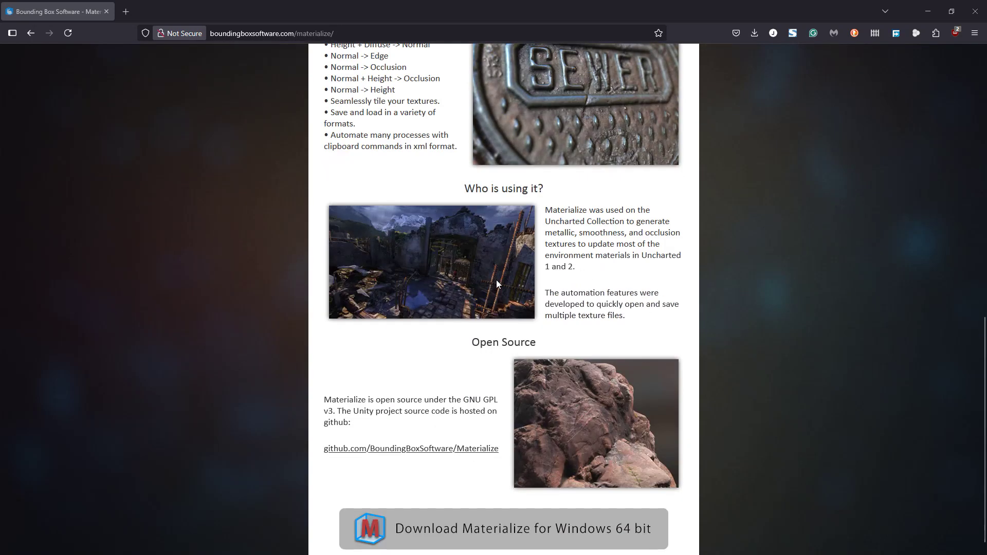
{"action": "double_click", "coordinate": [654, 256]}
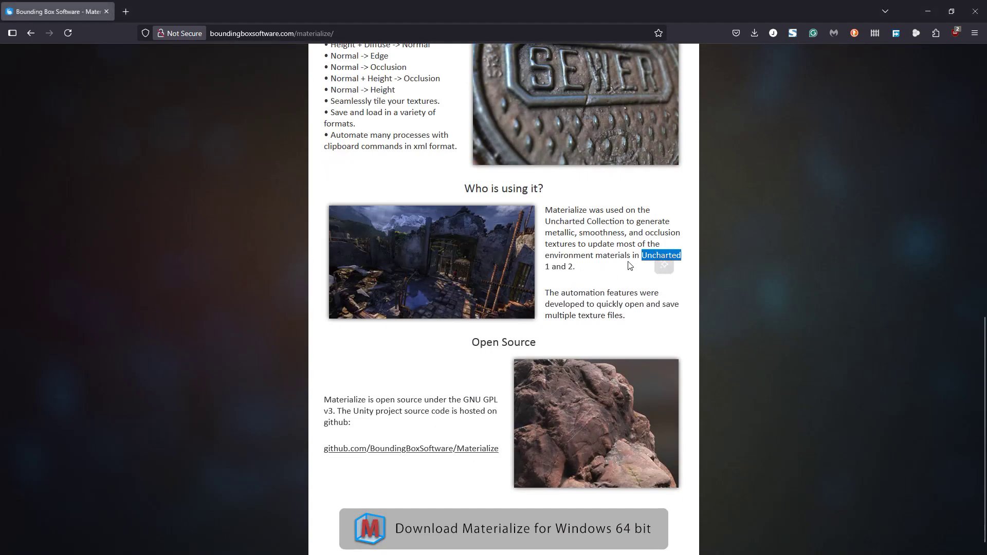
{"action": "left_click", "coordinate": [547, 266]}
{"action": "scroll", "coordinate": [232, 255], "scroll_direction": "up", "scroll_amount": 3}
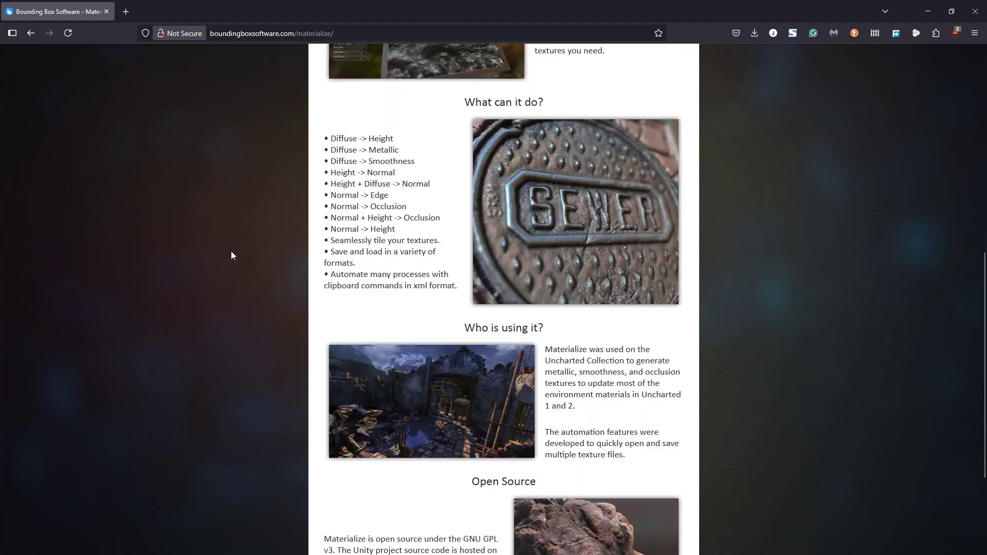
{"action": "scroll", "coordinate": [232, 255], "scroll_direction": "up", "scroll_amount": 3}
{"action": "scroll", "coordinate": [231, 255], "scroll_direction": "down", "scroll_amount": 4}
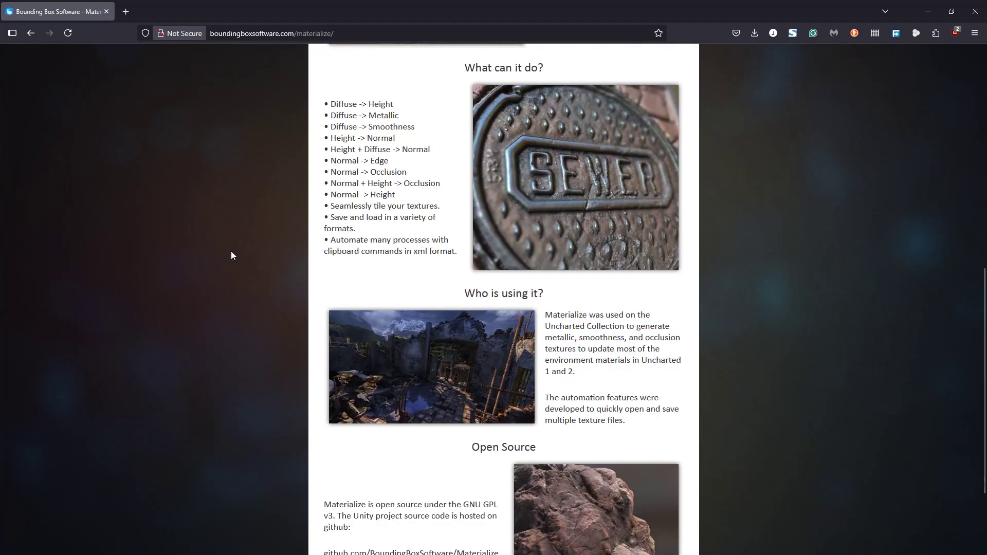
{"action": "scroll", "coordinate": [231, 255], "scroll_direction": "down", "scroll_amount": 1}
{"action": "scroll", "coordinate": [231, 256], "scroll_direction": "up", "scroll_amount": 5}
{"action": "scroll", "coordinate": [231, 255], "scroll_direction": "up", "scroll_amount": 4}
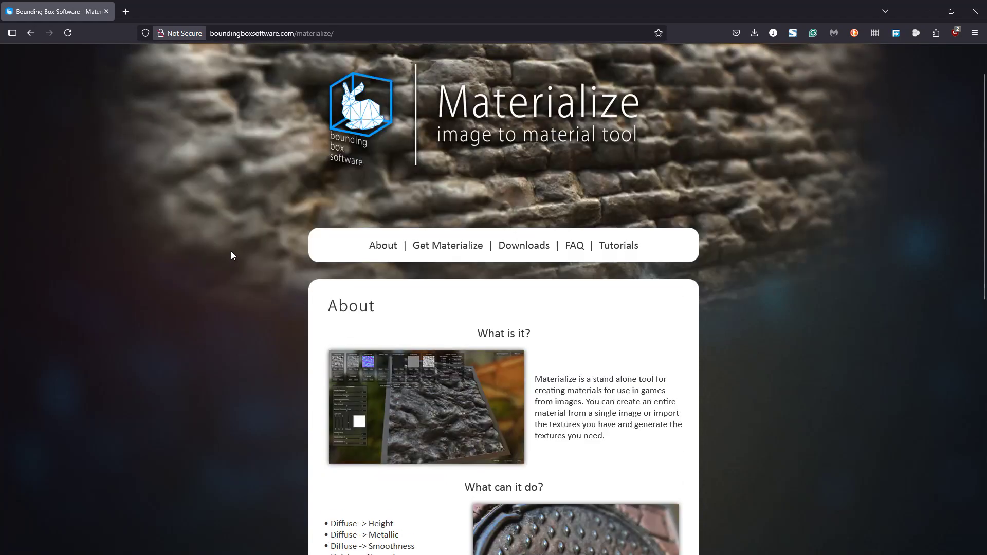
{"action": "scroll", "coordinate": [231, 255], "scroll_direction": "down", "scroll_amount": 3}
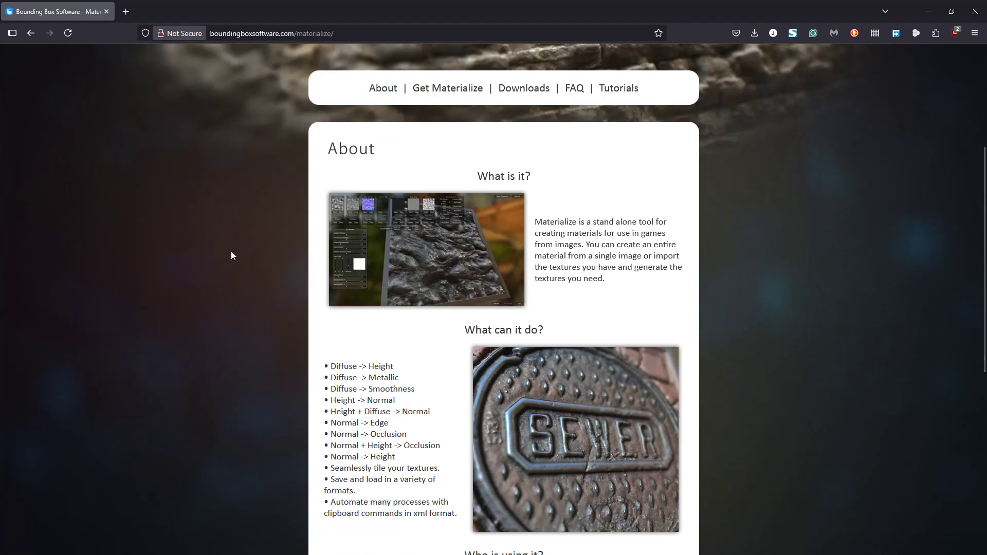
{"action": "scroll", "coordinate": [232, 256], "scroll_direction": "down", "scroll_amount": 2}
{"action": "scroll", "coordinate": [232, 255], "scroll_direction": "up", "scroll_amount": 6}
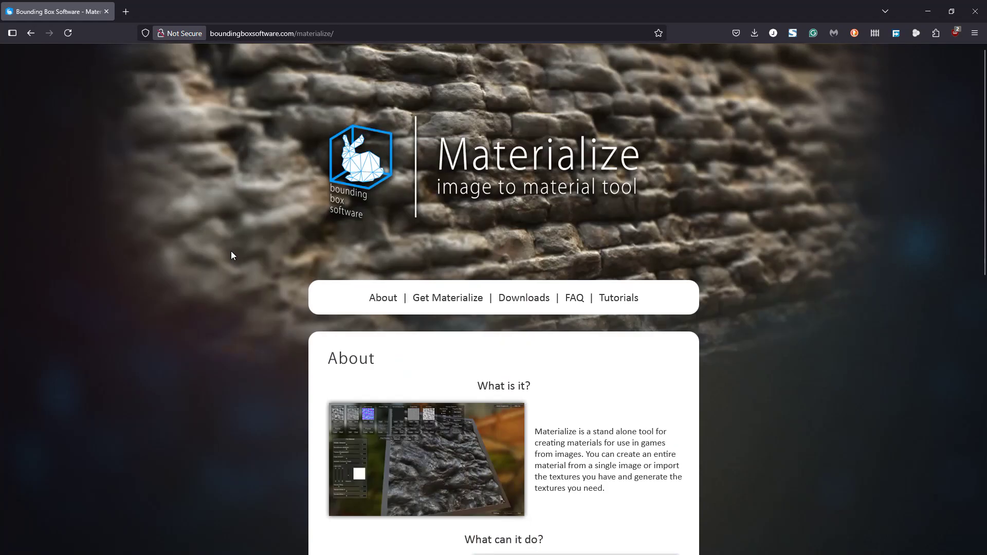
{"action": "scroll", "coordinate": [231, 256], "scroll_direction": "down", "scroll_amount": 3}
{"action": "scroll", "coordinate": [231, 255], "scroll_direction": "down", "scroll_amount": 4}
{"action": "scroll", "coordinate": [231, 256], "scroll_direction": "down", "scroll_amount": 4}
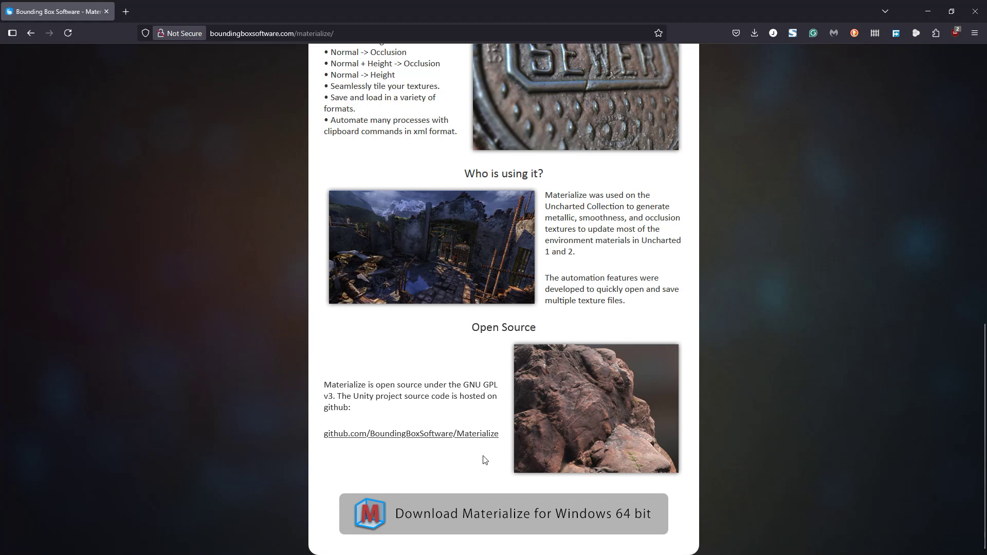
Launch Materialize from the desktop shortcut and browse for a diffuse map
{"action": "left_click", "coordinate": [928, 10]}
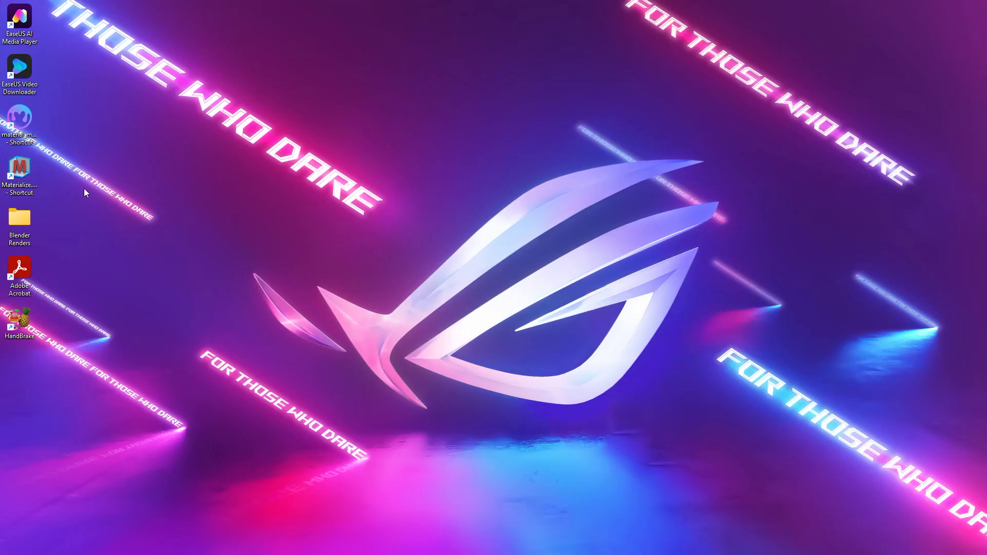
{"action": "double_click", "coordinate": [26, 177]}
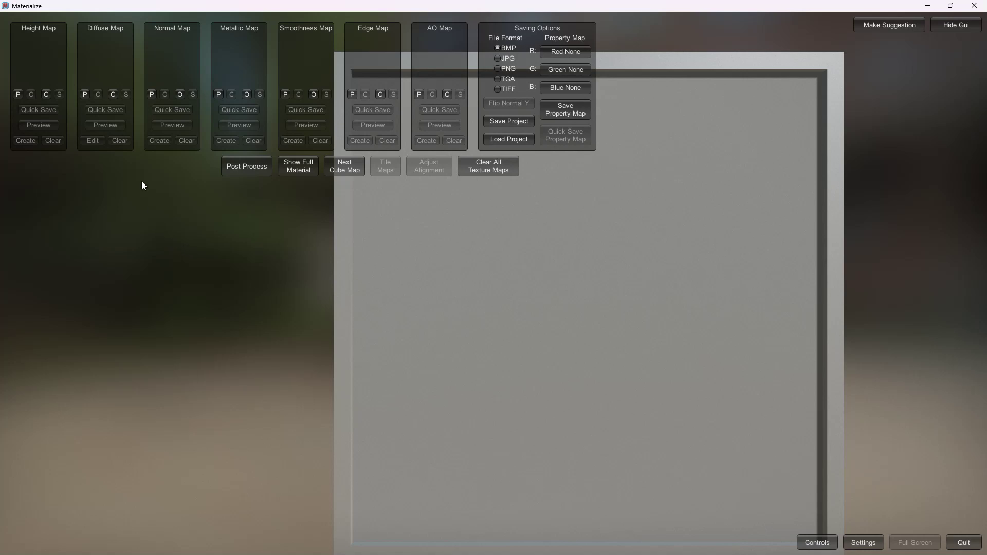
{"action": "left_click", "coordinate": [113, 95]}
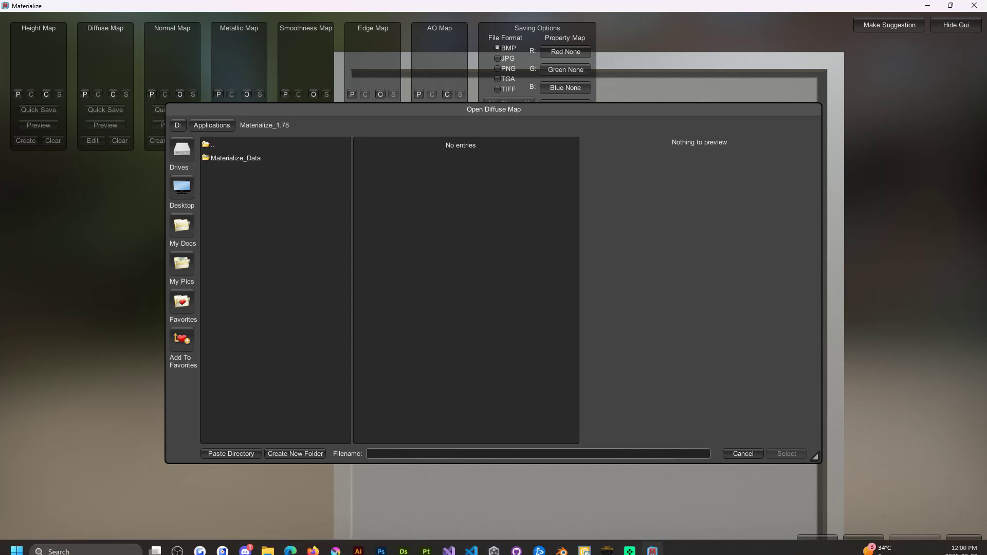
Copy the Testing PBR maps folder path from File Explorer's address bar
{"action": "left_click", "coordinate": [273, 546]}
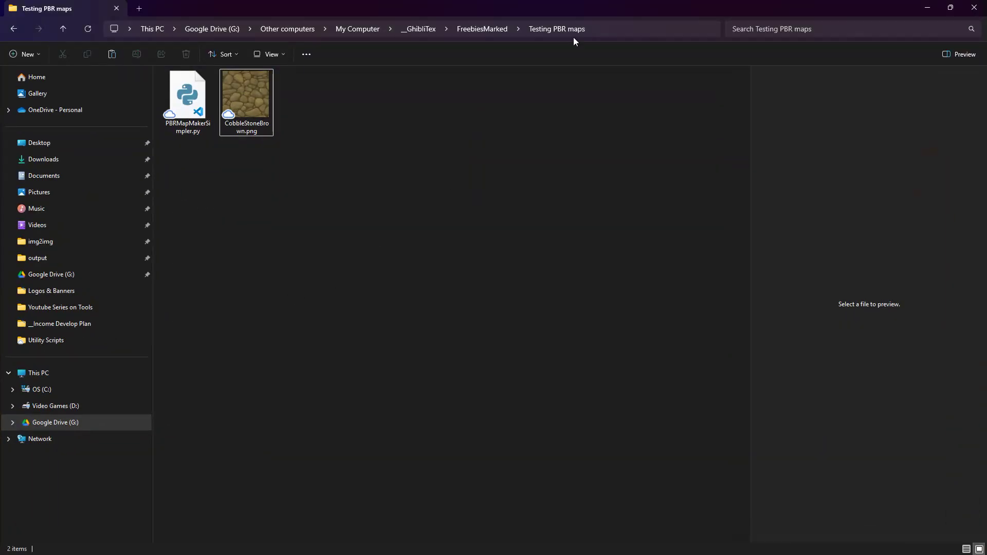
{"action": "left_click", "coordinate": [603, 33]}
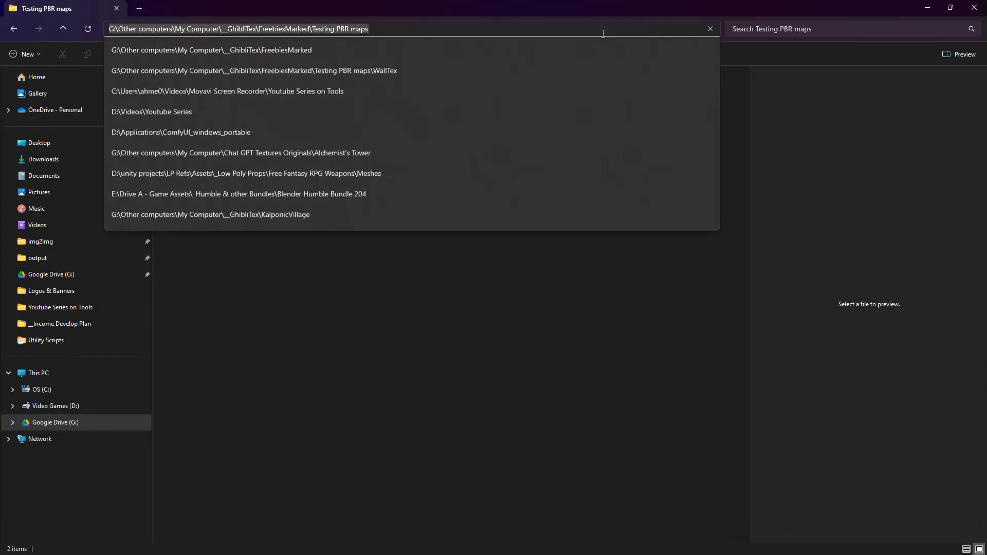
{"action": "left_click", "coordinate": [504, 354]}
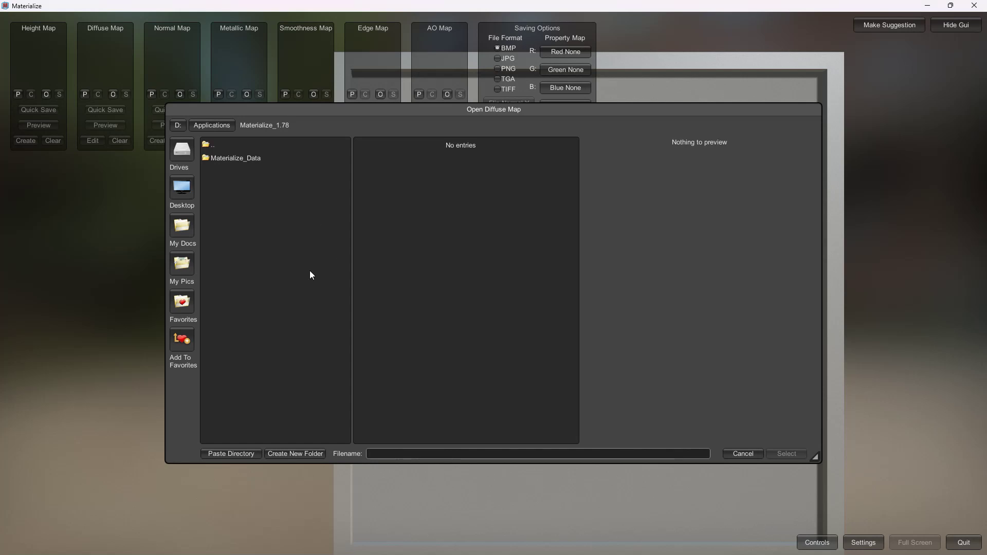
Load CobbleStoneBrown.png as the diffuse map and start a Height From Diffuse preview
{"action": "left_click", "coordinate": [242, 452]}
{"action": "left_click", "coordinate": [417, 156]}
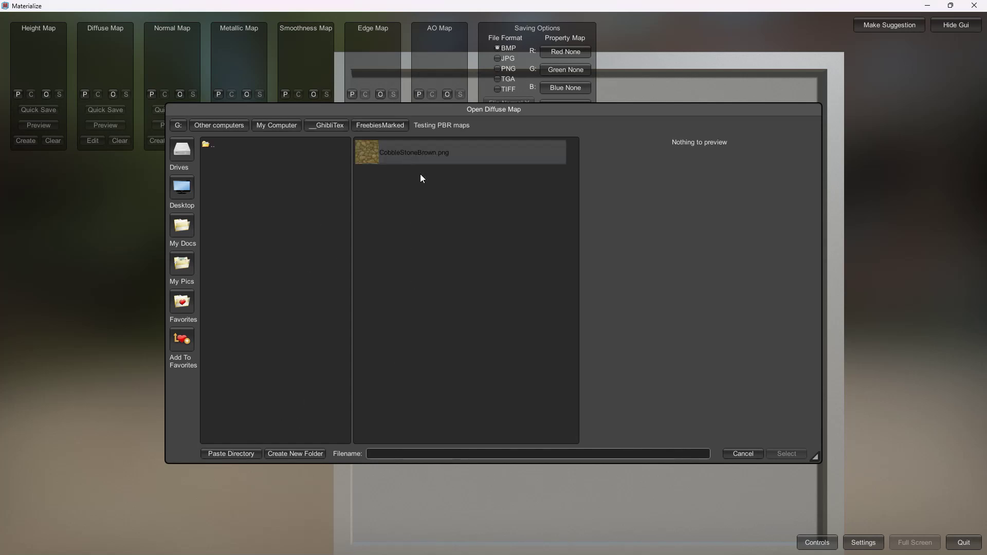
{"action": "left_click", "coordinate": [777, 455]}
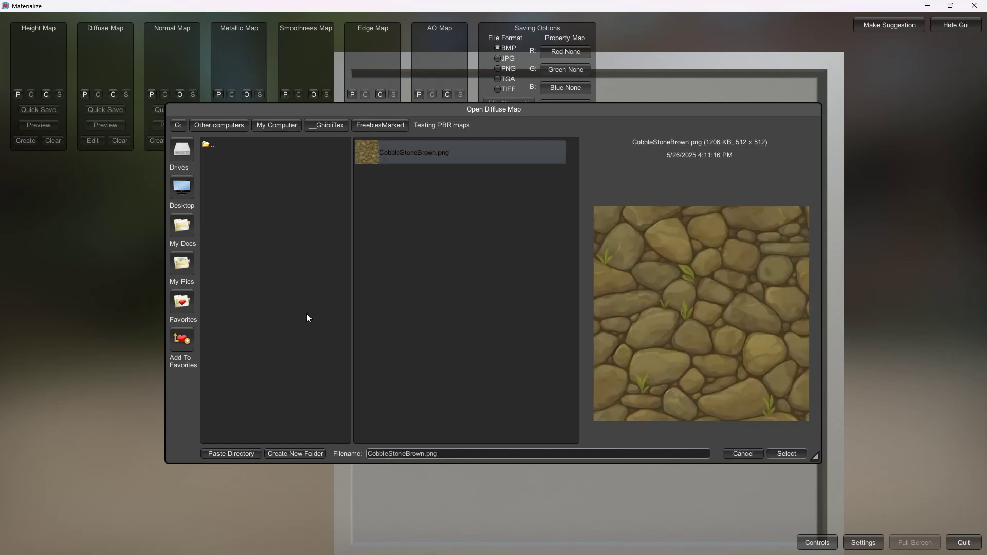
{"action": "left_click", "coordinate": [91, 141]}
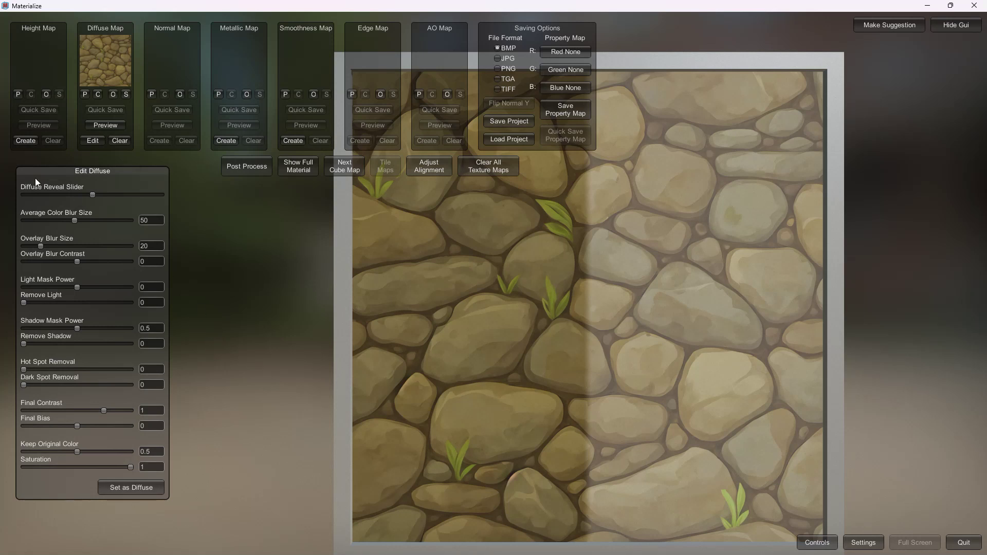
{"action": "left_click", "coordinate": [23, 141]}
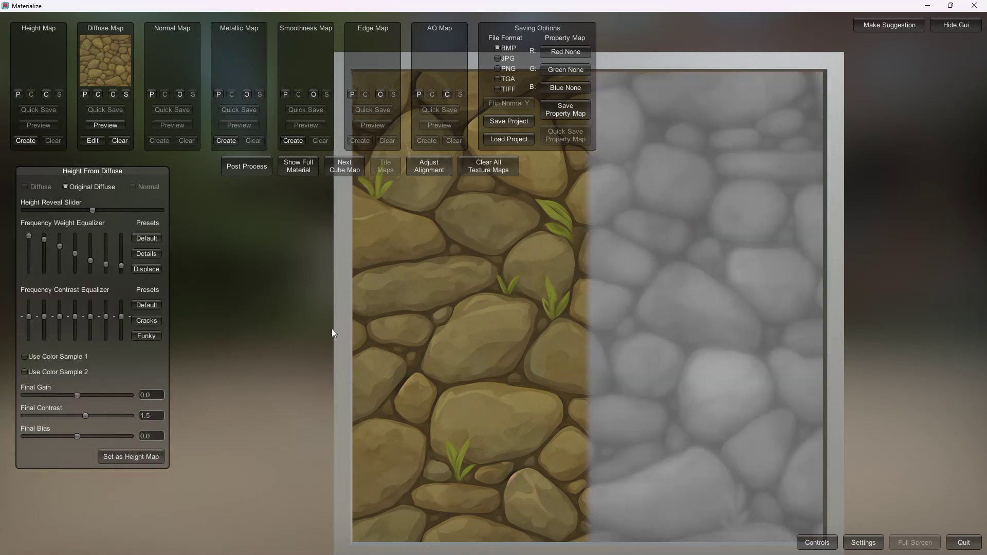
Set the height map with a frequency preset, then create and set the normal map
{"action": "left_click", "coordinate": [145, 253]}
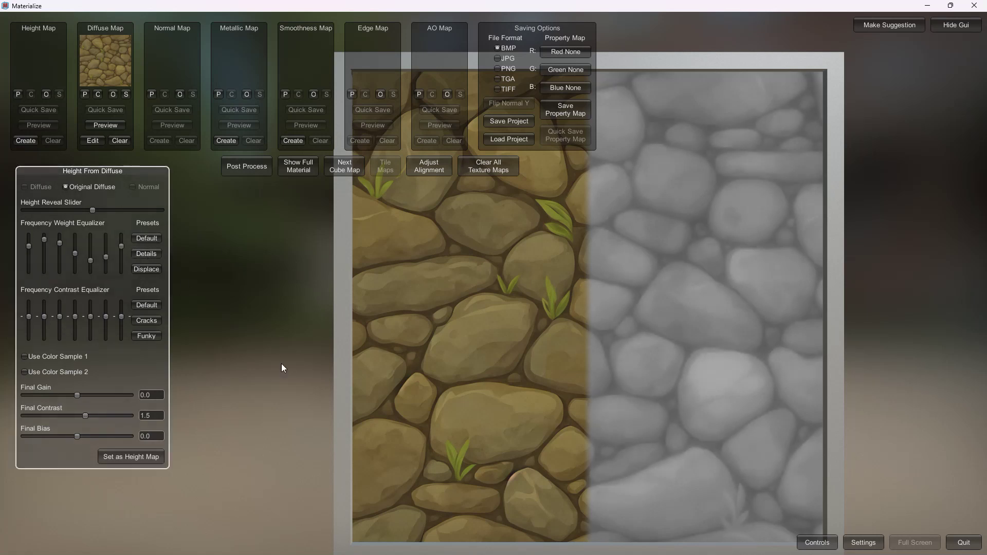
{"action": "left_click", "coordinate": [148, 457]}
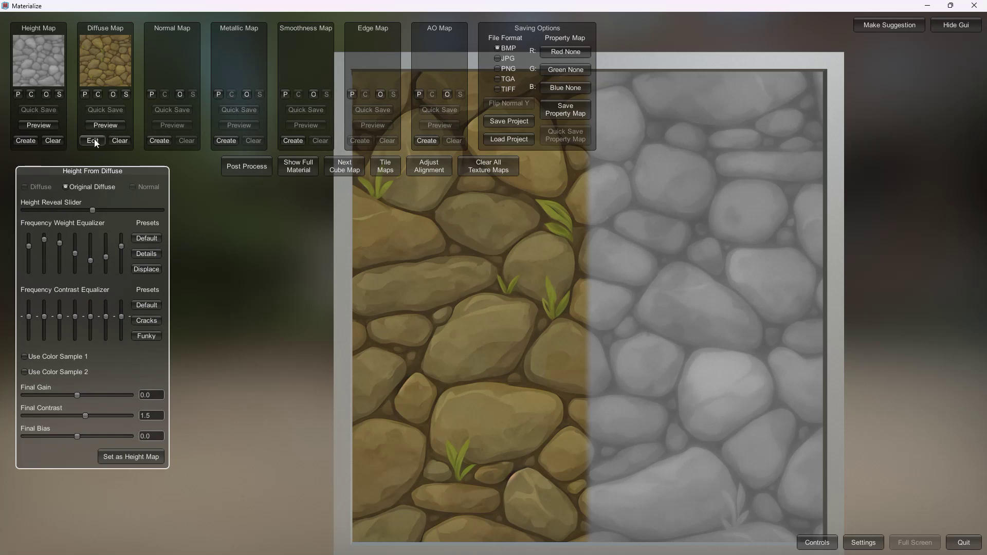
{"action": "left_click", "coordinate": [161, 141]}
{"action": "left_click", "coordinate": [152, 279]}
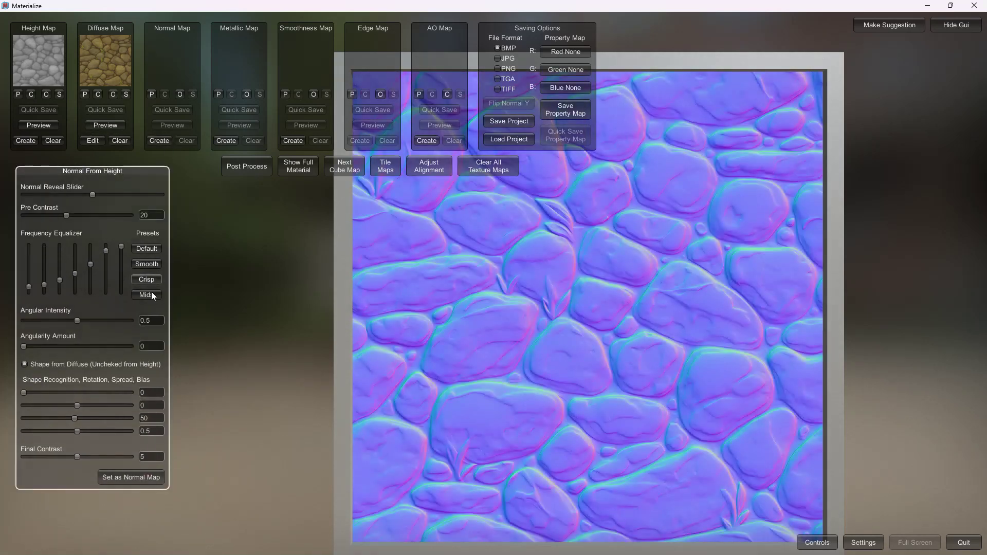
{"action": "left_click", "coordinate": [119, 477]}
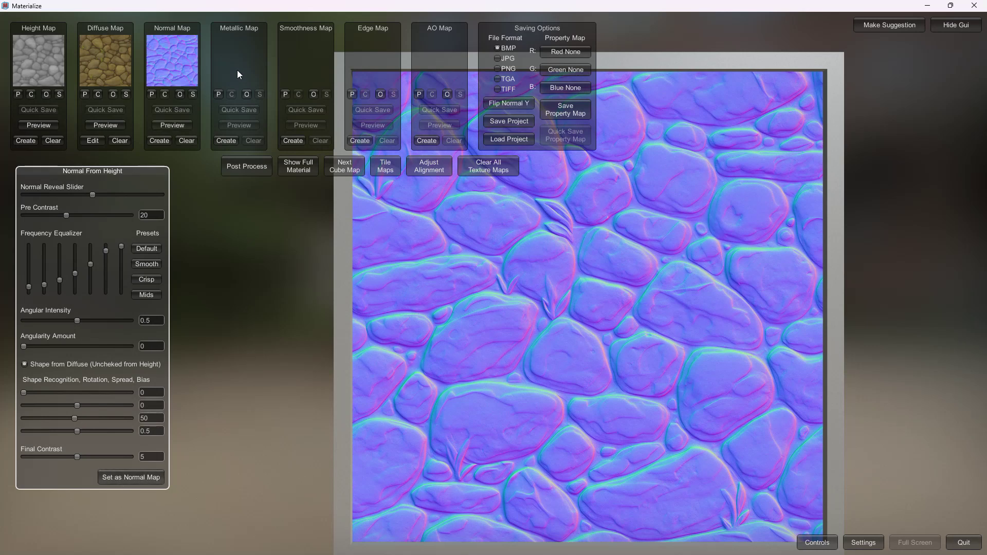
{"action": "left_click", "coordinate": [292, 141]}
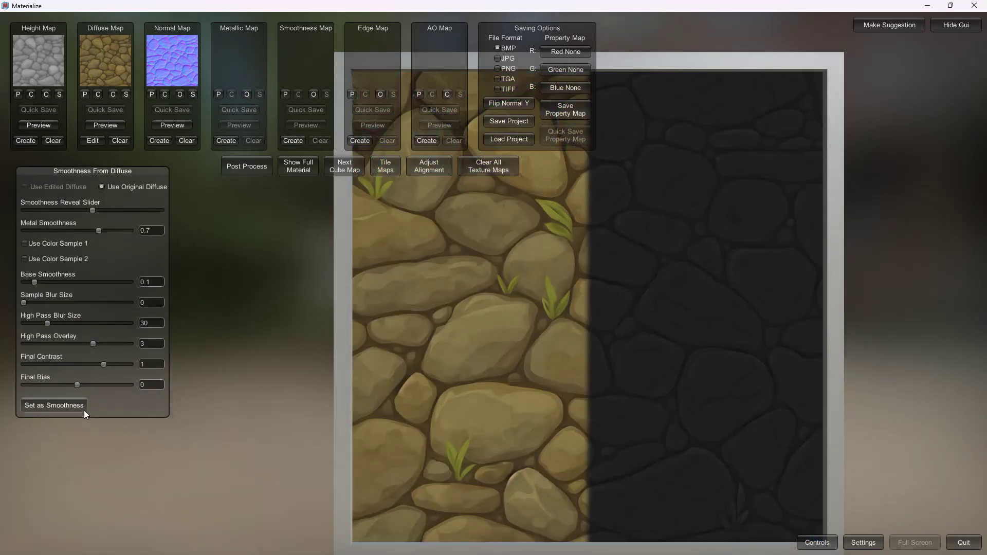
Store the smoothness map, then create and set the edge and AO maps
{"action": "left_click", "coordinate": [73, 409]}
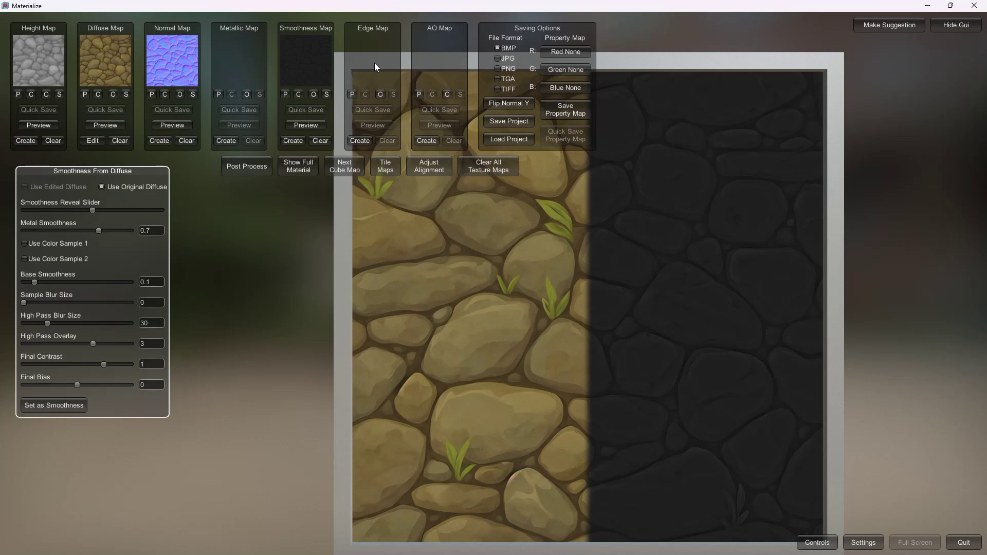
{"action": "left_click", "coordinate": [360, 141]}
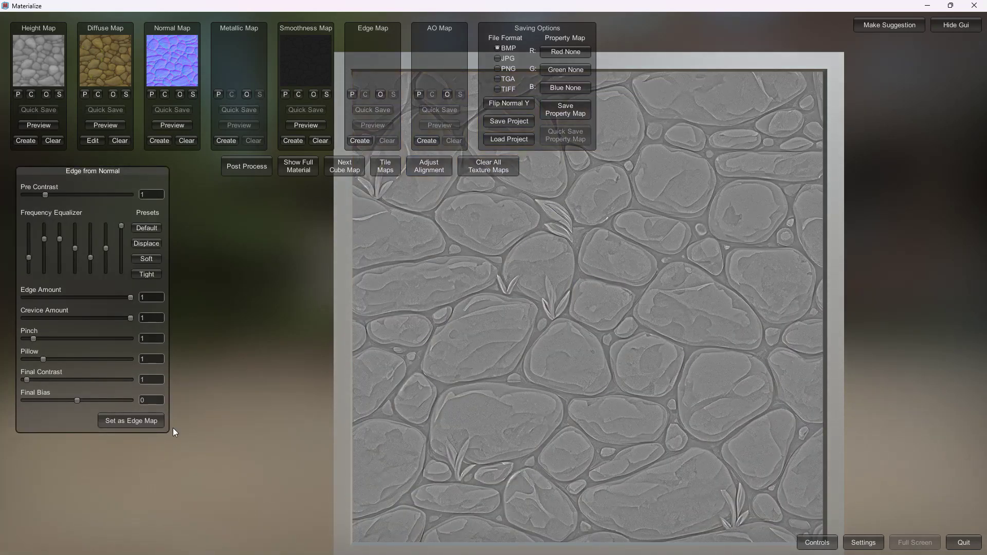
{"action": "left_click", "coordinate": [142, 421]}
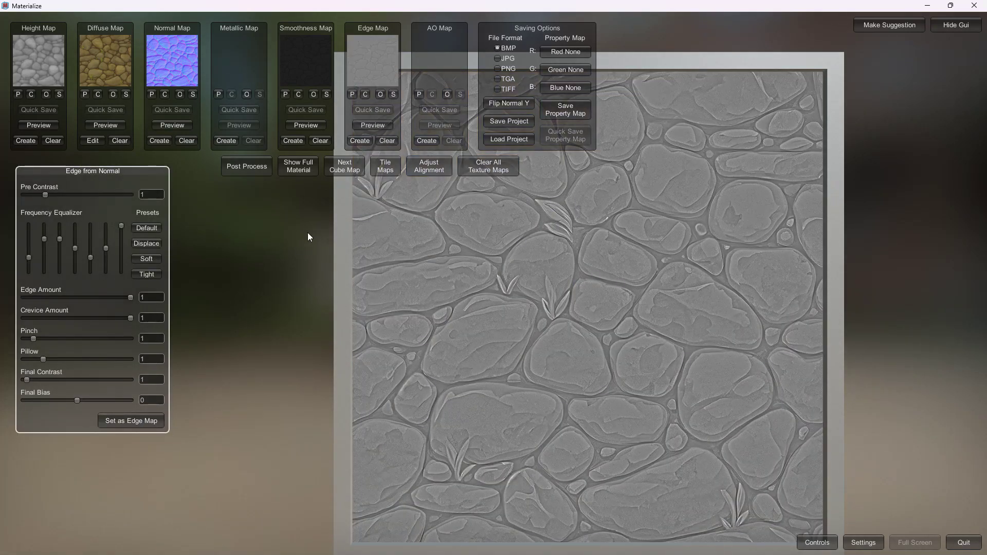
{"action": "left_click", "coordinate": [425, 139]}
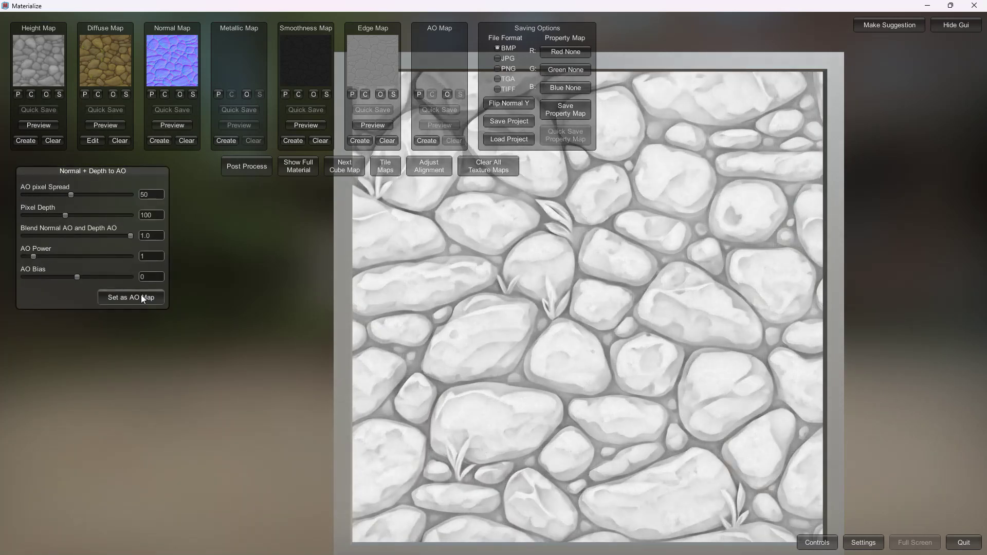
{"action": "left_click", "coordinate": [141, 298]}
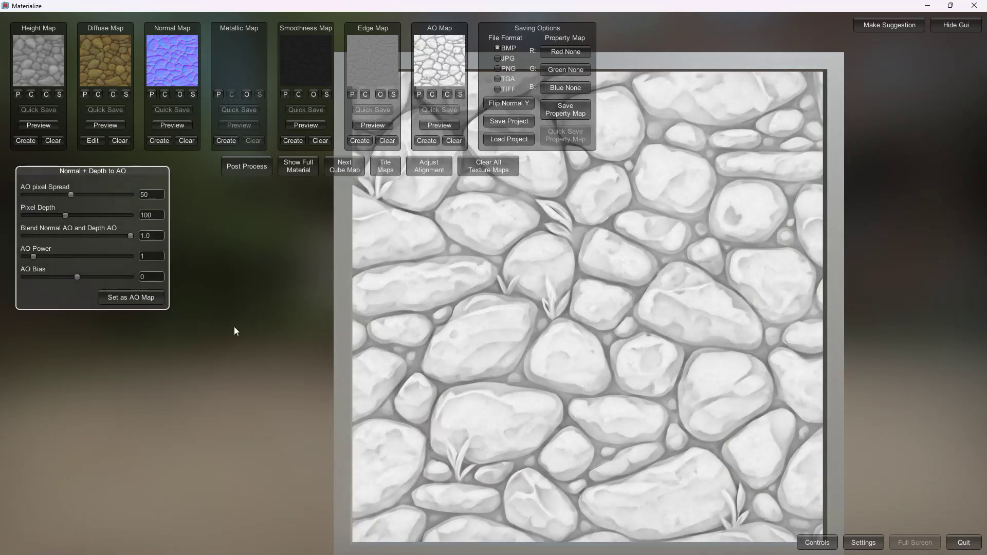
{"action": "left_click", "coordinate": [297, 166]}
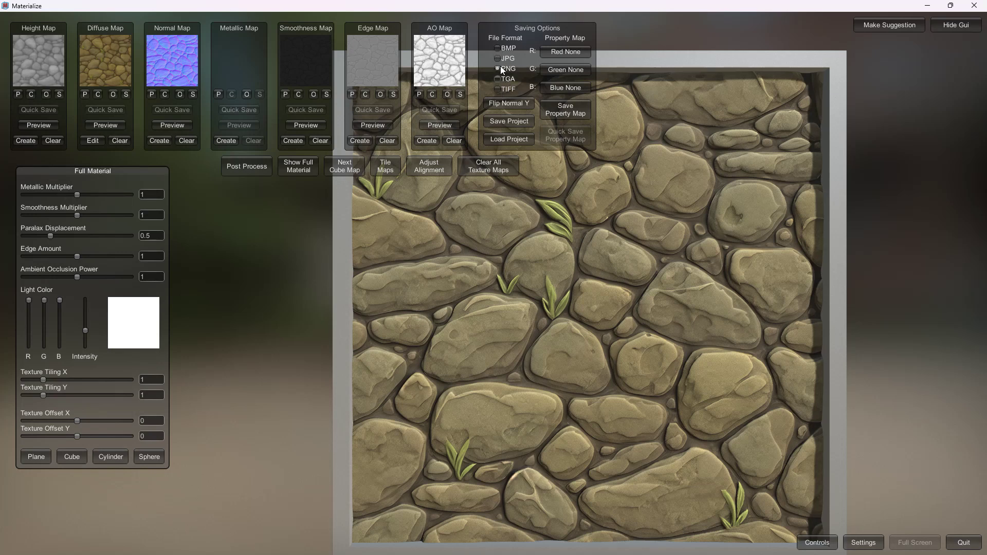
Choose BMP as the file format for saved maps
{"action": "left_click", "coordinate": [500, 48]}
Create NewFolder in Testing PBR maps and open it as the save location
{"action": "left_click", "coordinate": [517, 126]}
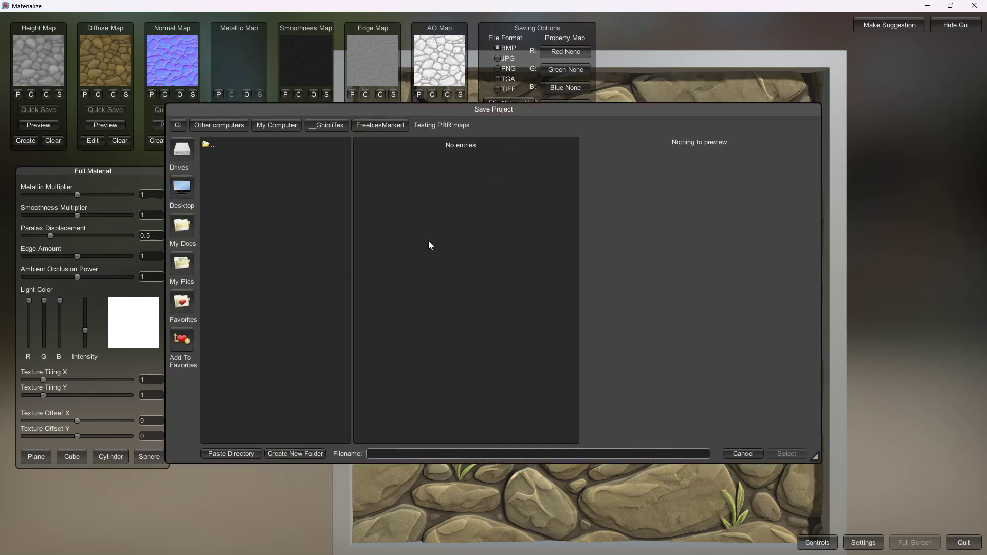
{"action": "left_click", "coordinate": [300, 452]}
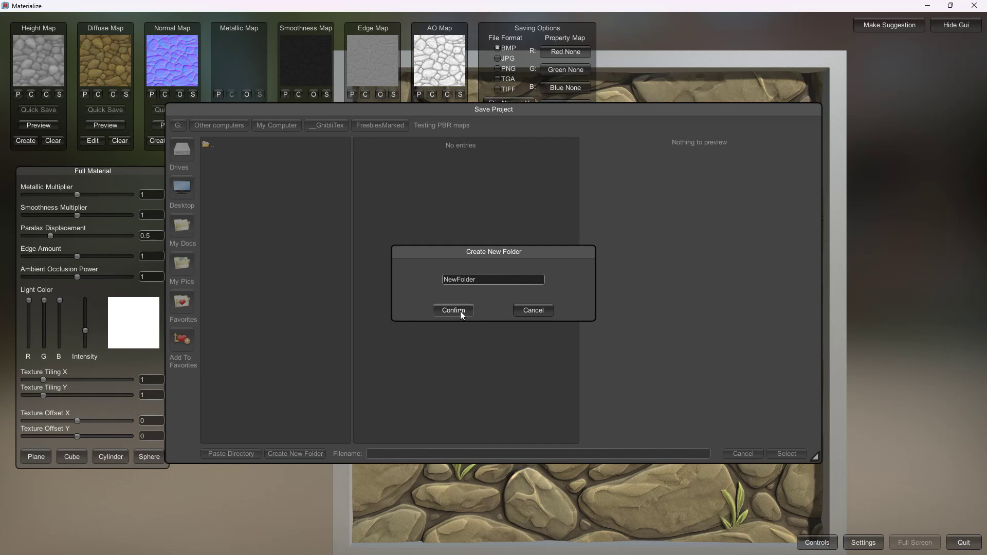
{"action": "left_click", "coordinate": [461, 311]}
{"action": "double_click", "coordinate": [236, 161]}
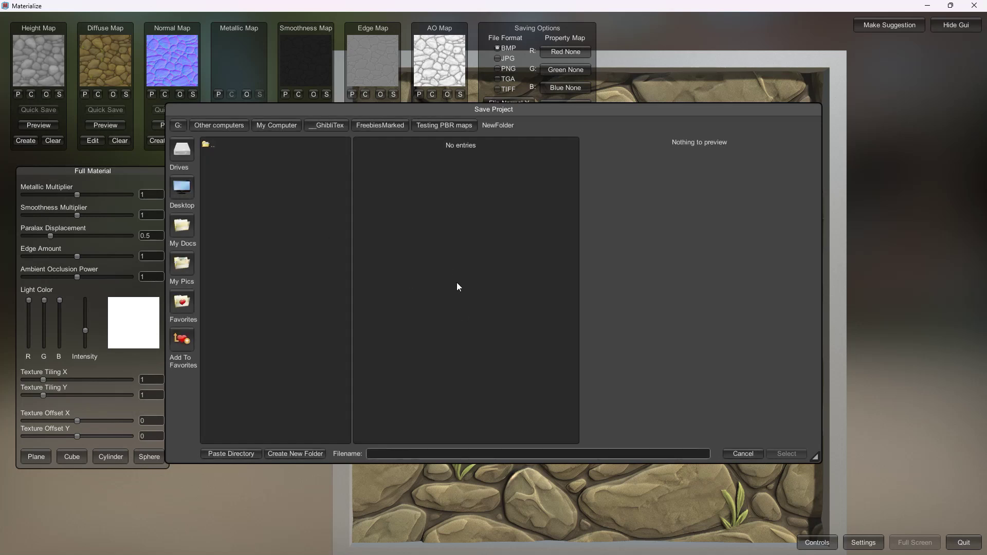
Enter Demo as the project filename and save it there
{"action": "left_click", "coordinate": [415, 452]}
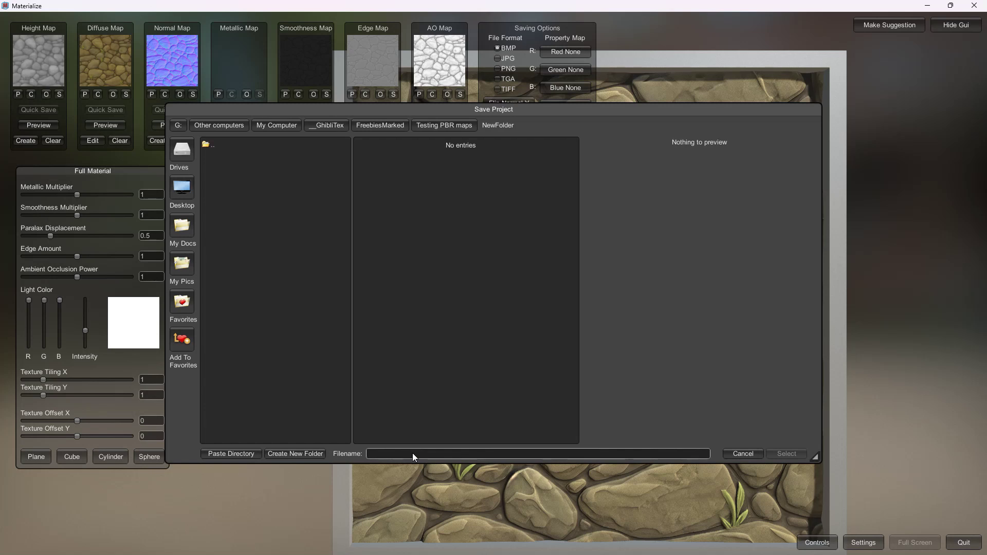
{"action": "type", "text": "Turorial"}
{"action": "key", "text": "ctrl+a"}
{"action": "type", "text": "Dem"}
{"action": "left_click", "coordinate": [792, 447]}
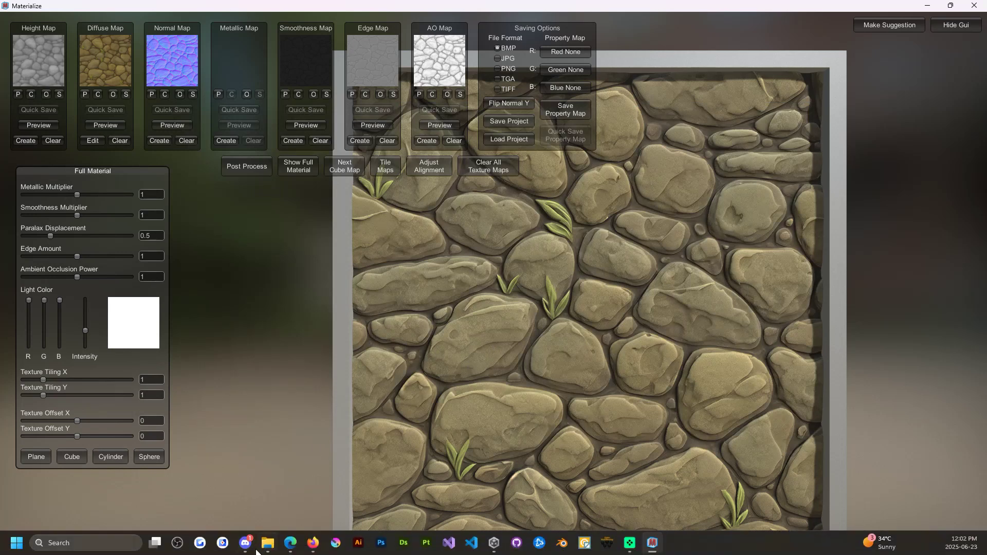
Inspect the saved Demo smoothness, height, edge, diffuse and AO files, then return to Testing PBR maps
{"action": "left_click", "coordinate": [271, 505]}
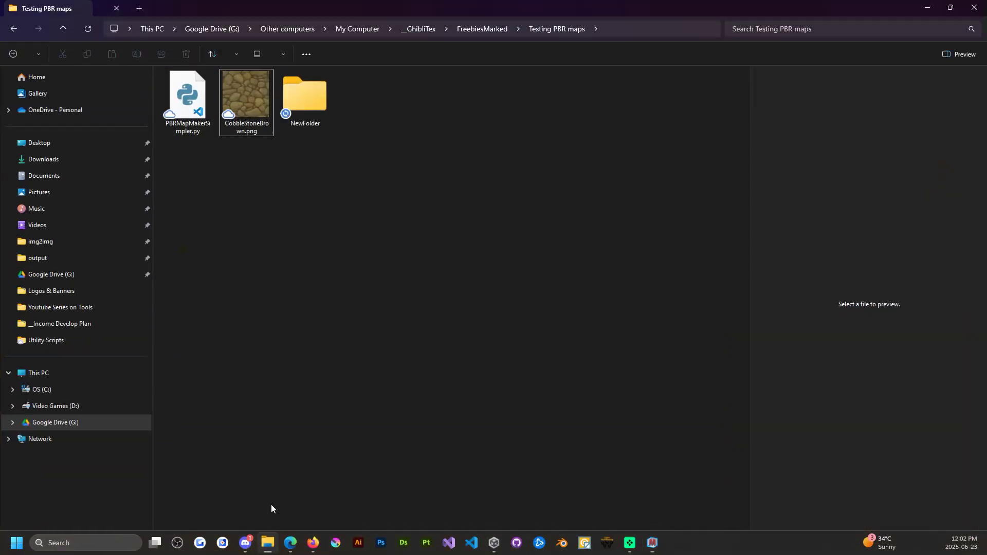
{"action": "double_click", "coordinate": [301, 103]}
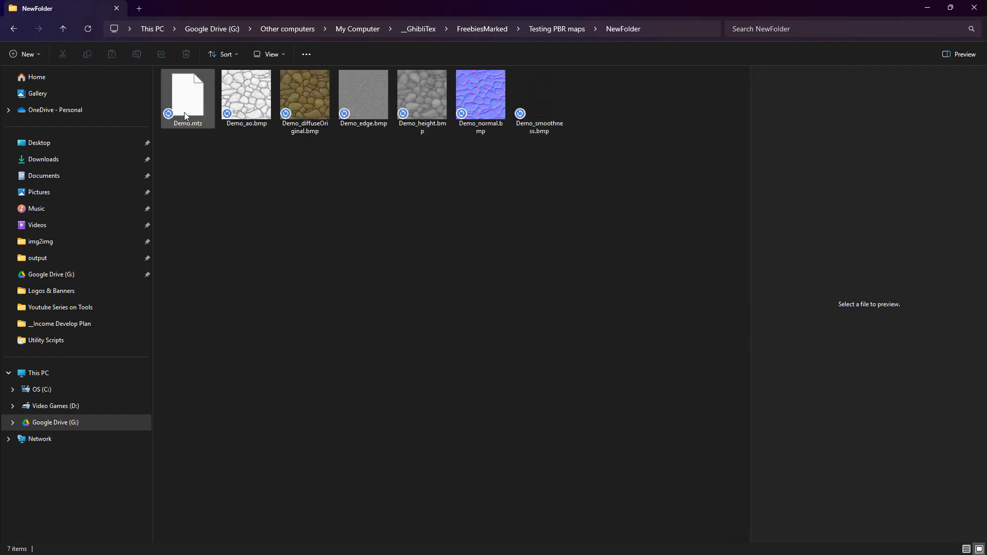
{"action": "left_click", "coordinate": [524, 113]}
{"action": "left_click", "coordinate": [406, 97]}
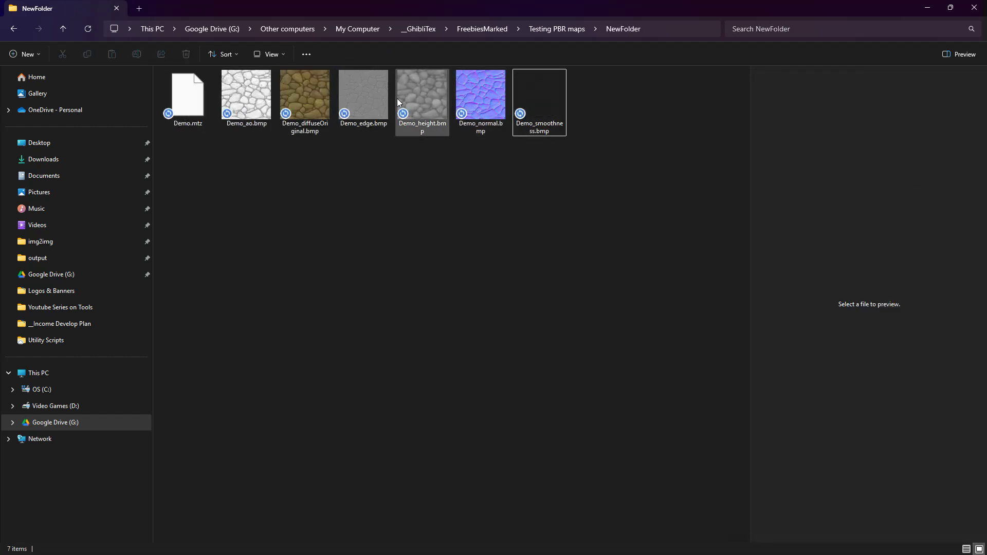
{"action": "left_click", "coordinate": [368, 98]}
{"action": "left_click", "coordinate": [298, 98]}
{"action": "left_click", "coordinate": [449, 252]}
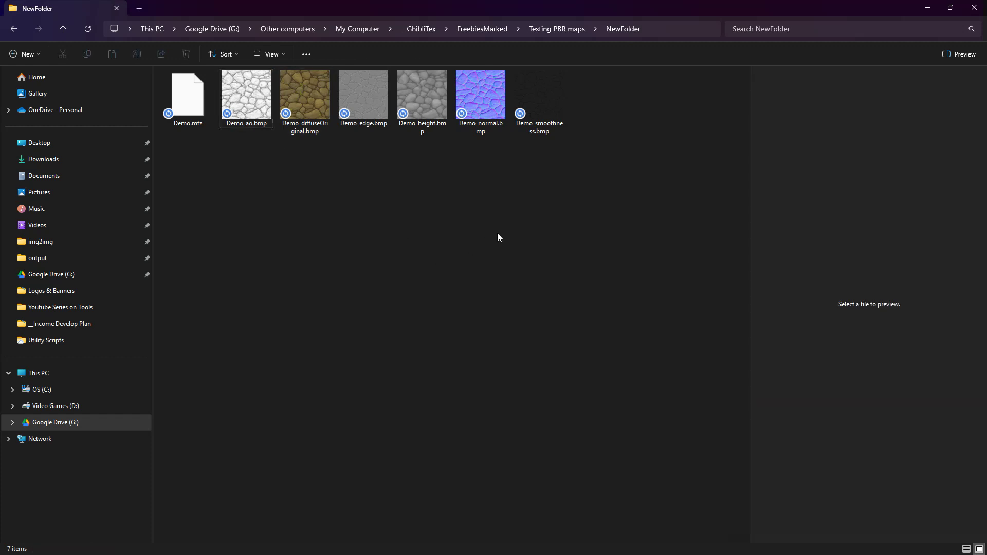
{"action": "left_click", "coordinate": [567, 33]}
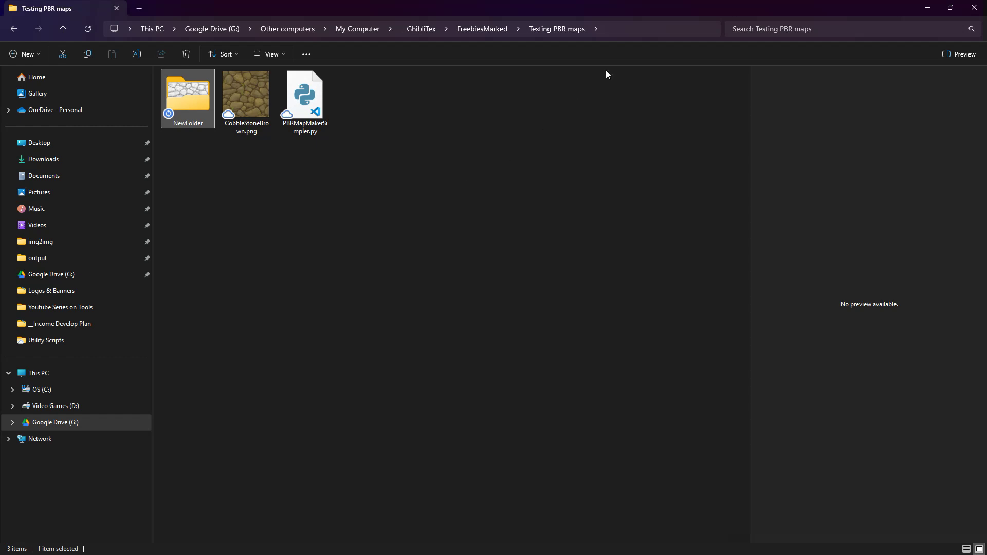
{"action": "left_click", "coordinate": [623, 29]}
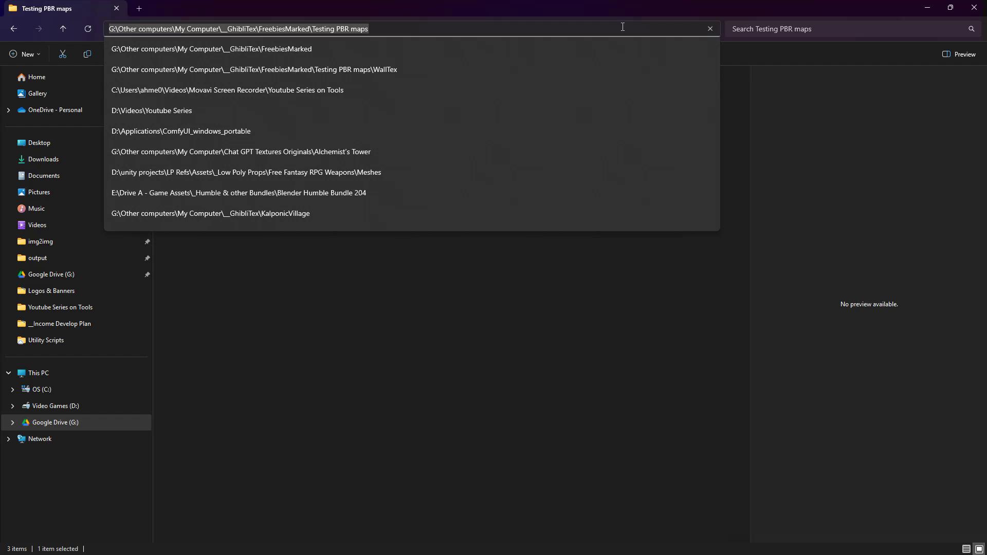
Open a command prompt in Testing PBR maps and run python PBRMapMakerSimpler.py
{"action": "type", "text": "cmd"}
{"action": "key", "text": "Return"}
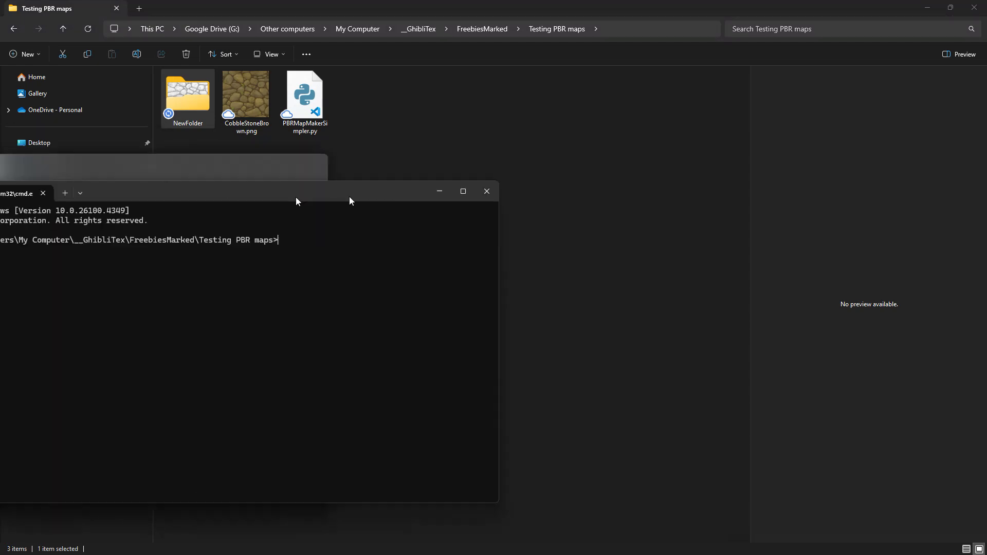
{"action": "left_click_drag", "start_coordinate": [349, 197], "coordinate": [537, 206]}
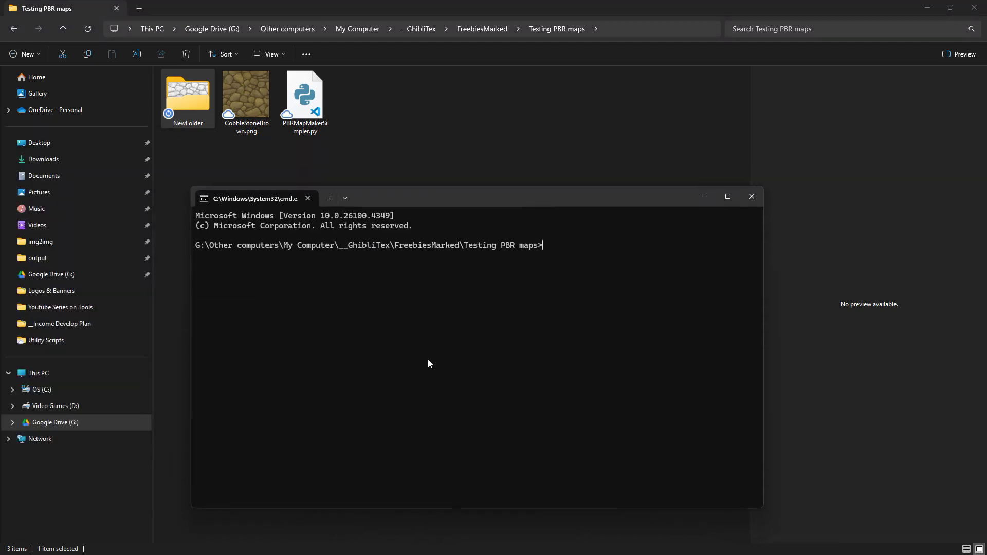
{"action": "left_click", "coordinate": [319, 128]}
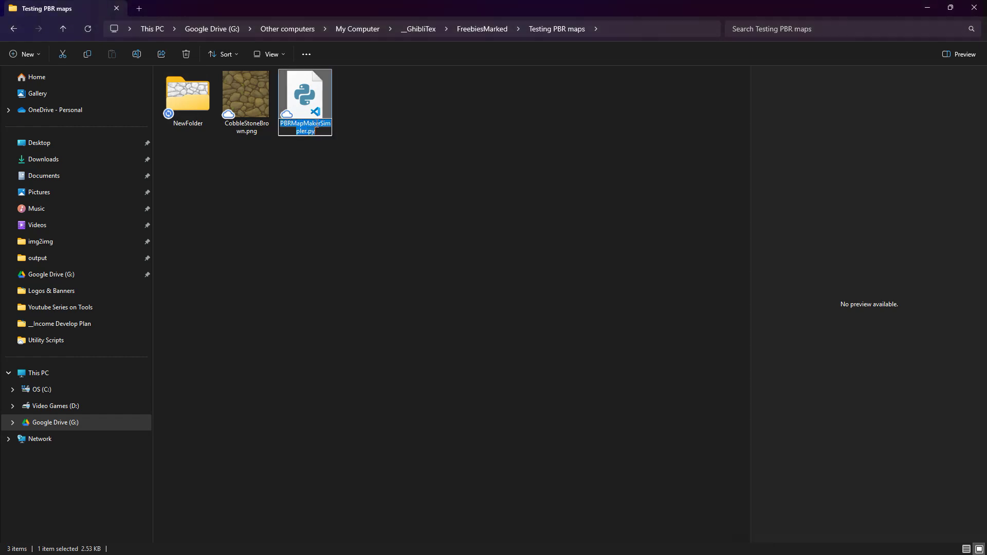
{"action": "key", "text": "alt+Tab"}
{"action": "type", "text": "p"}
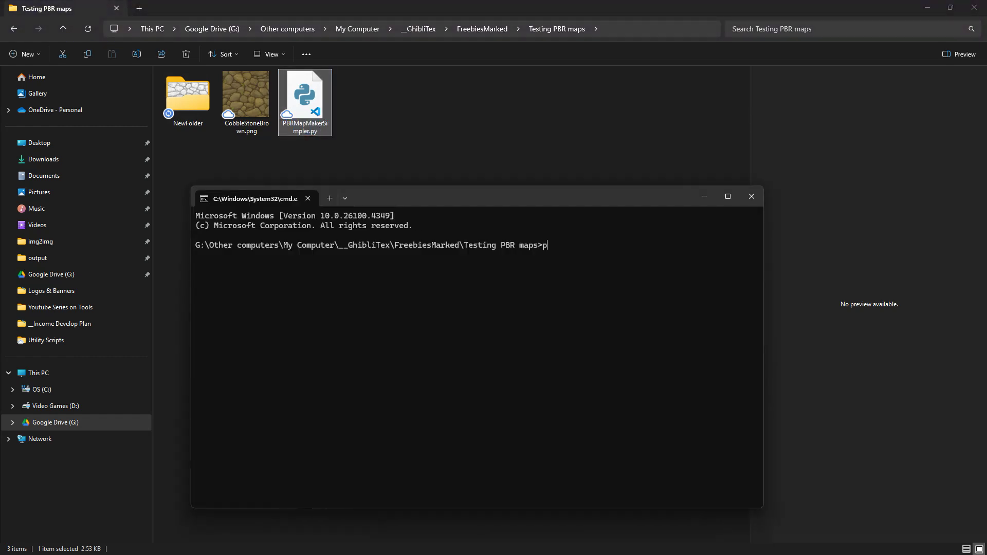
{"action": "type", "text": "ython PBRMapMakerSimpler.py"}
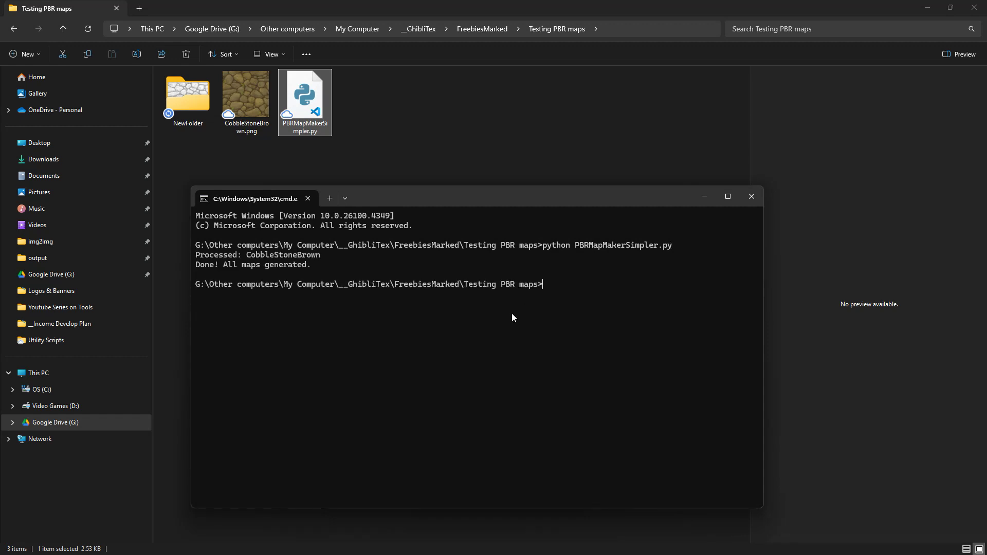
{"action": "left_click", "coordinate": [704, 196]}
Preview the generated CobbleStoneBrown Height, Normal and Roughness PNGs, then return to Materialize
{"action": "key", "text": "Right"}
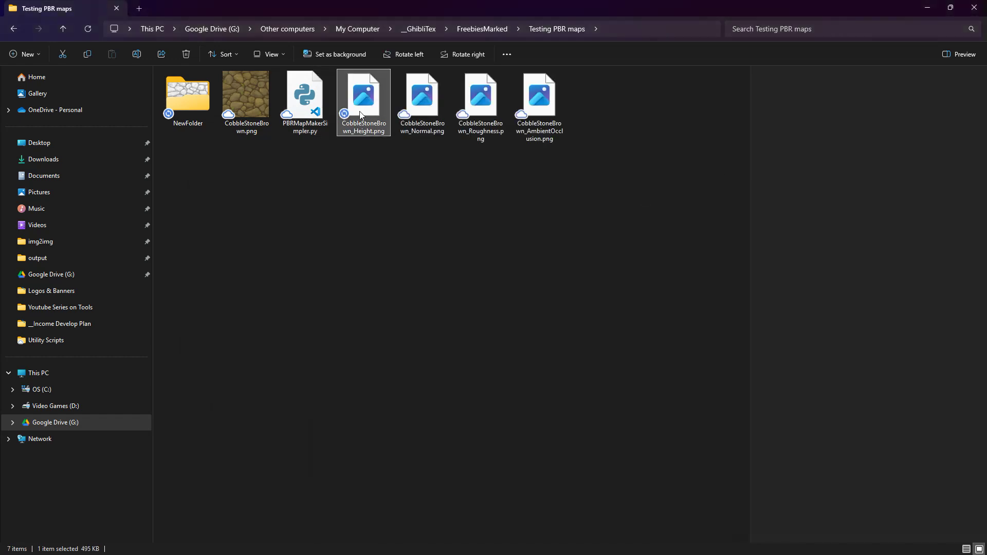
{"action": "key", "text": "Right"}
{"action": "key", "text": "Right"}
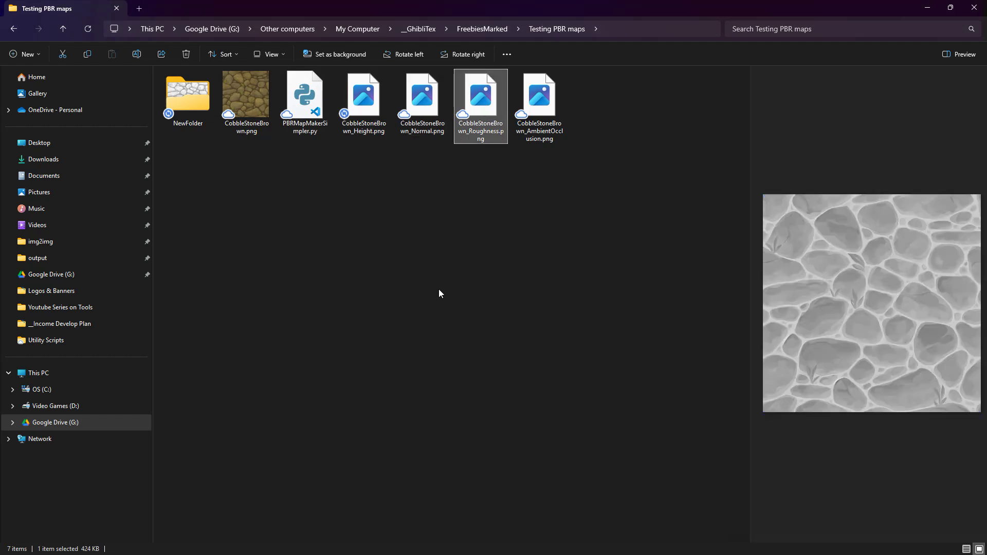
{"action": "key", "text": "Right"}
{"action": "key", "text": "Left"}
{"action": "key", "text": "Left"}
{"action": "key", "text": "Left"}
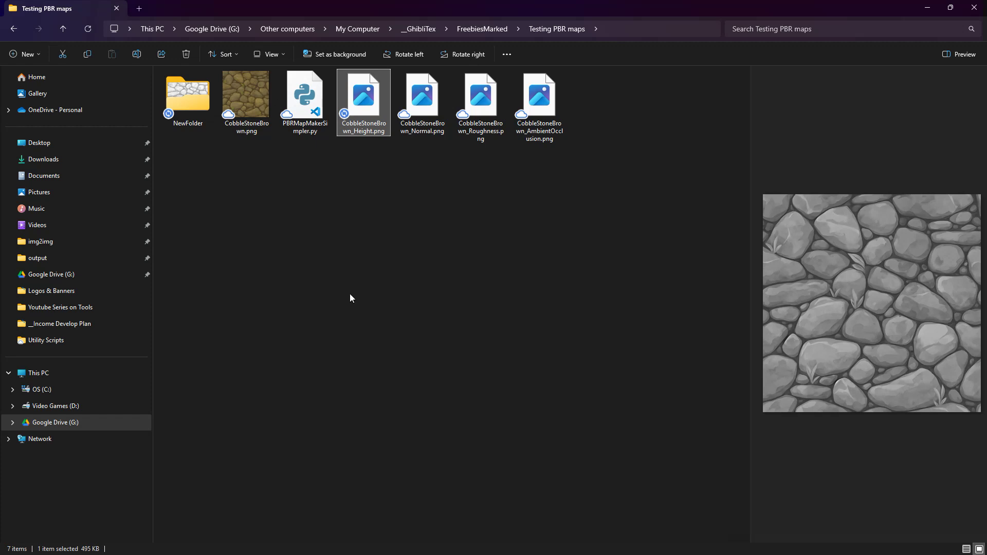
{"action": "left_click", "coordinate": [927, 7]}
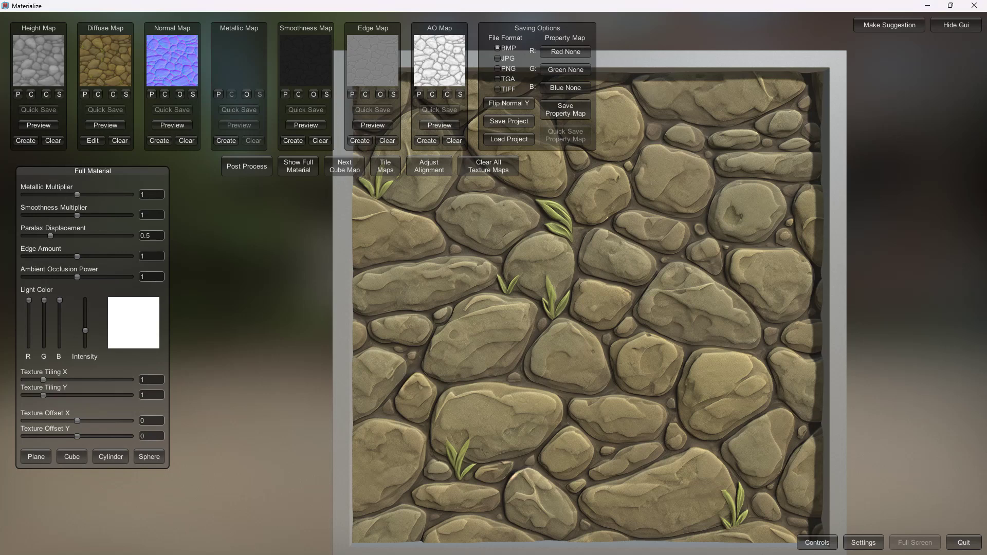